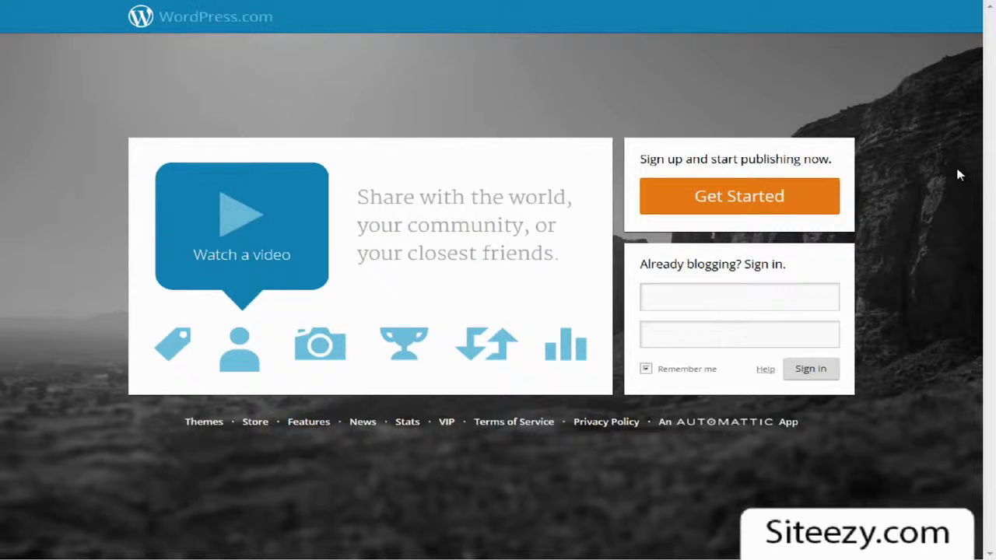
# Step: Switch to the WordPress.org browser tab to get the WordPress 3.5 download
pyautogui.click(585, 11)
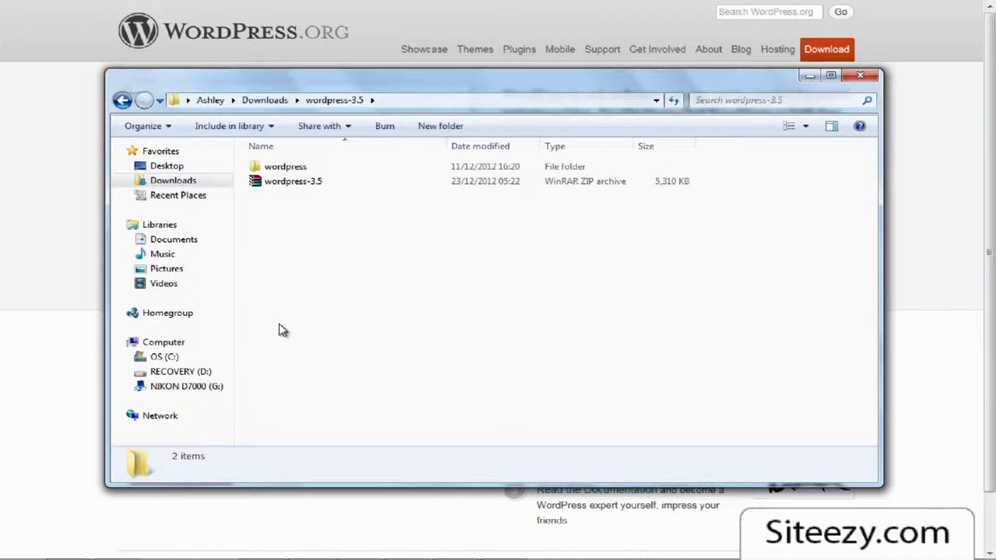
pyautogui.click(272, 186)
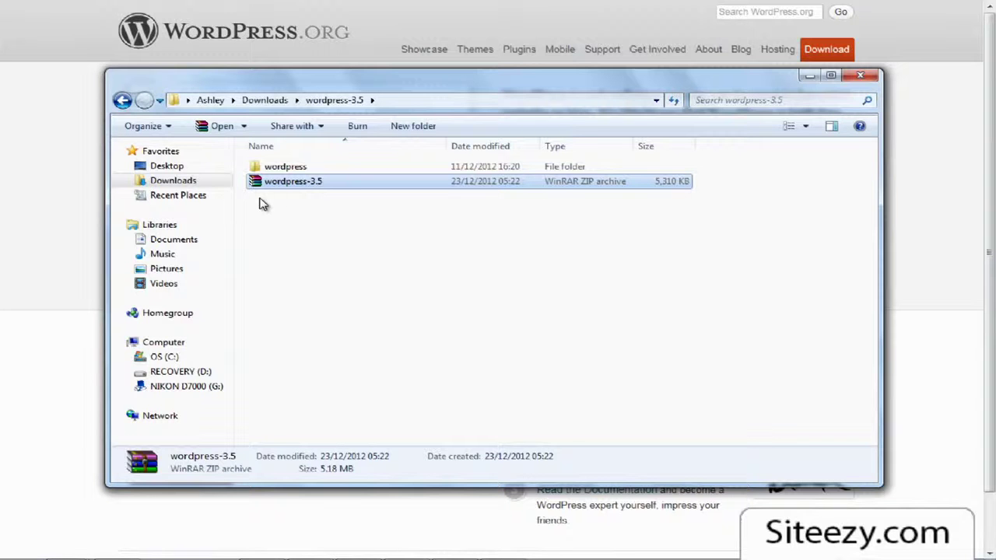
pyautogui.rightClick(278, 184)
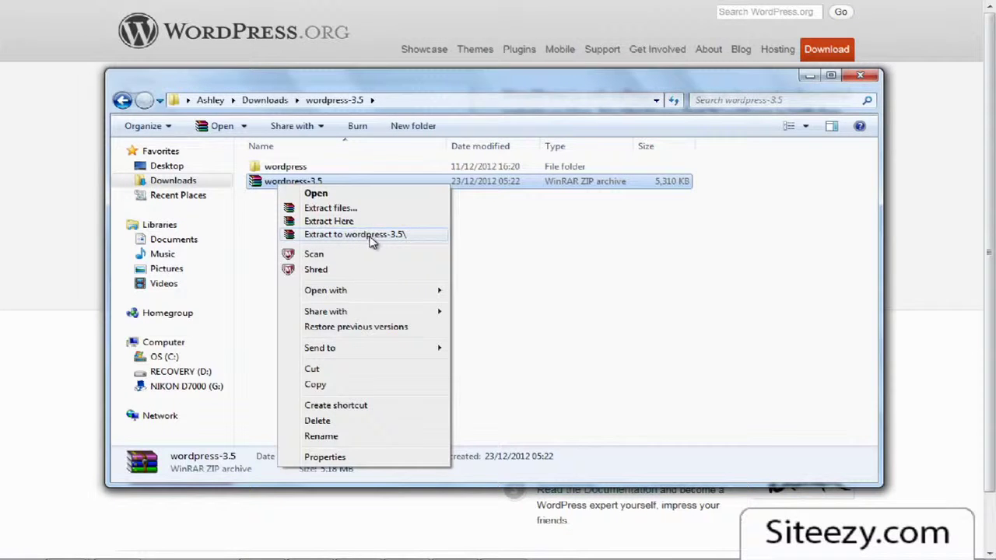
pyautogui.click(469, 247)
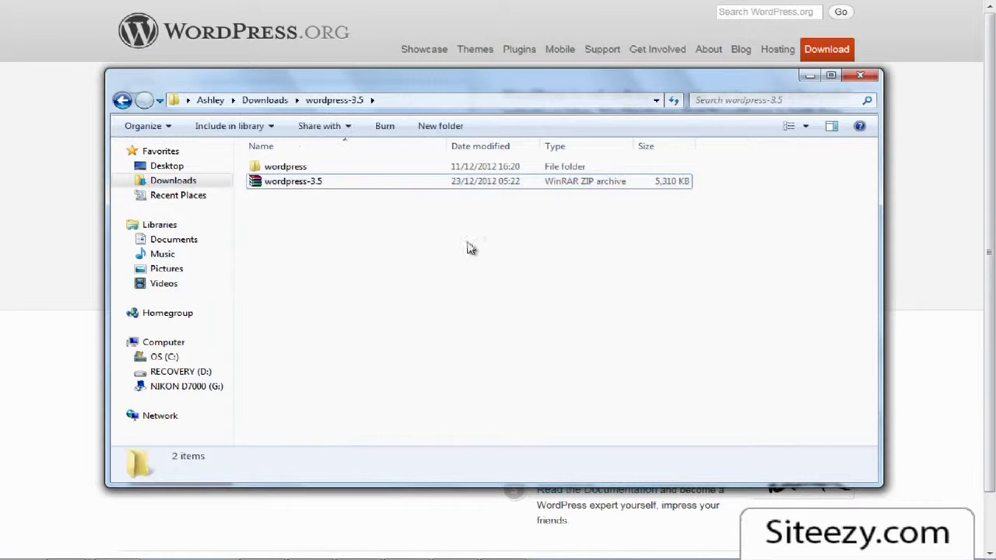
# Step: Open the extracted wordpress folder to view its 19 files, then return to the FileZilla website
pyautogui.doubleClick(287, 173)
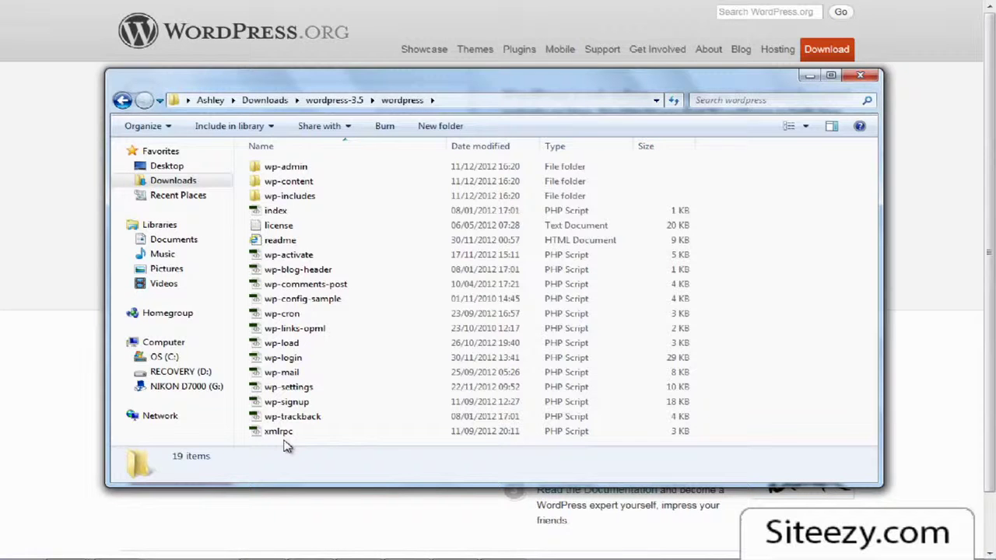
pyautogui.click(684, 14)
pyautogui.click(685, 14)
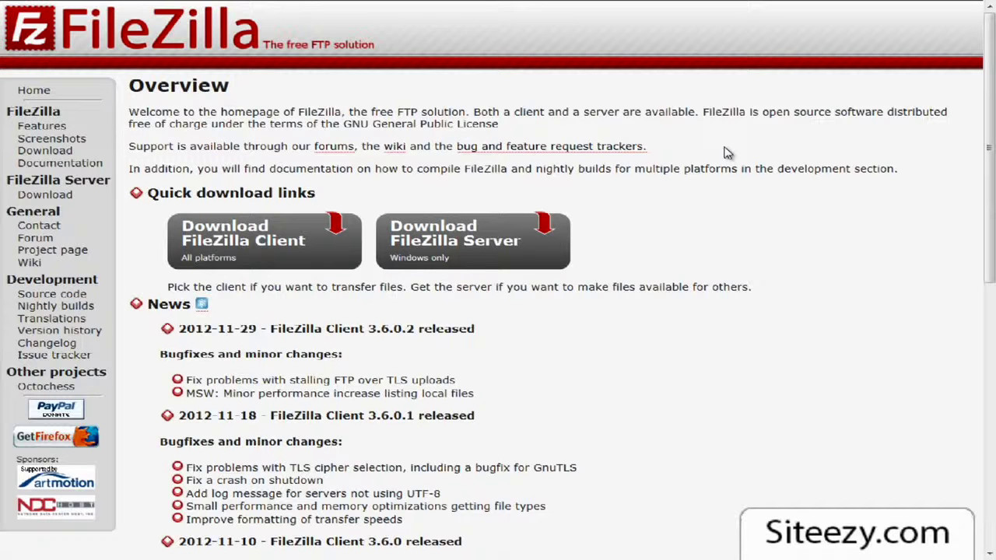
# Step: Scroll through the Siteezy blog, then through the Lake Thomas Villa blog
pyautogui.click(759, 16)
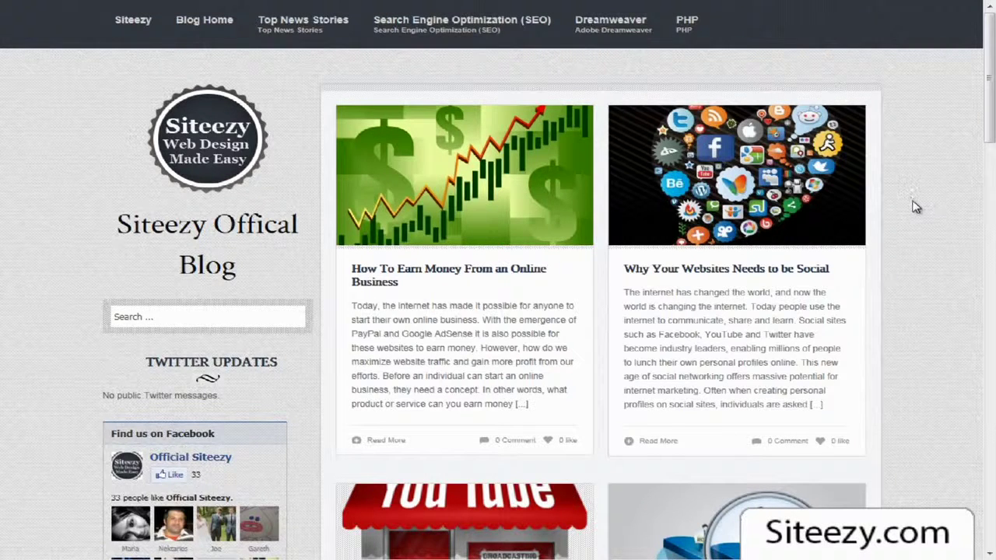
pyautogui.scroll(-4, 918, 209)
pyautogui.scroll(-8, 914, 210)
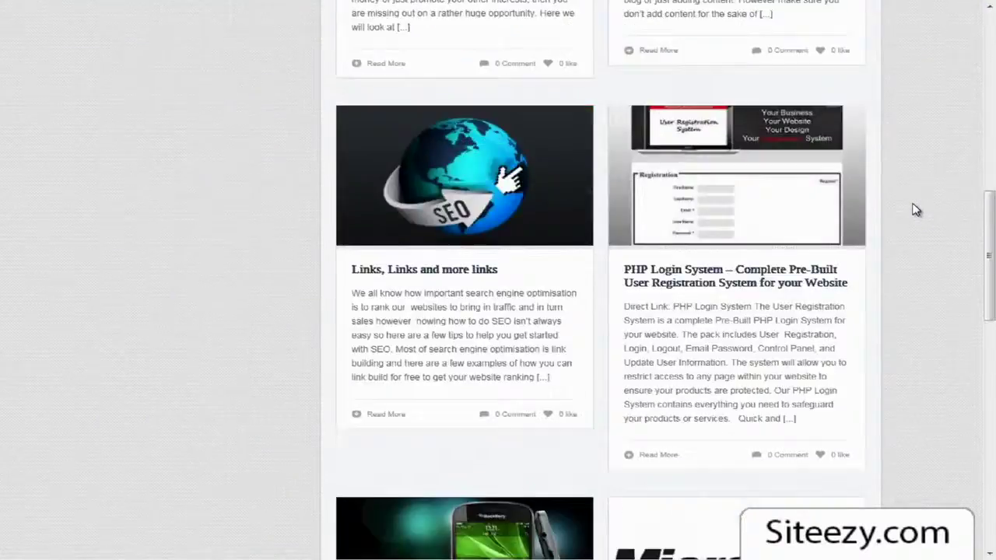
pyautogui.scroll(-4, 914, 213)
pyautogui.scroll(16, 914, 213)
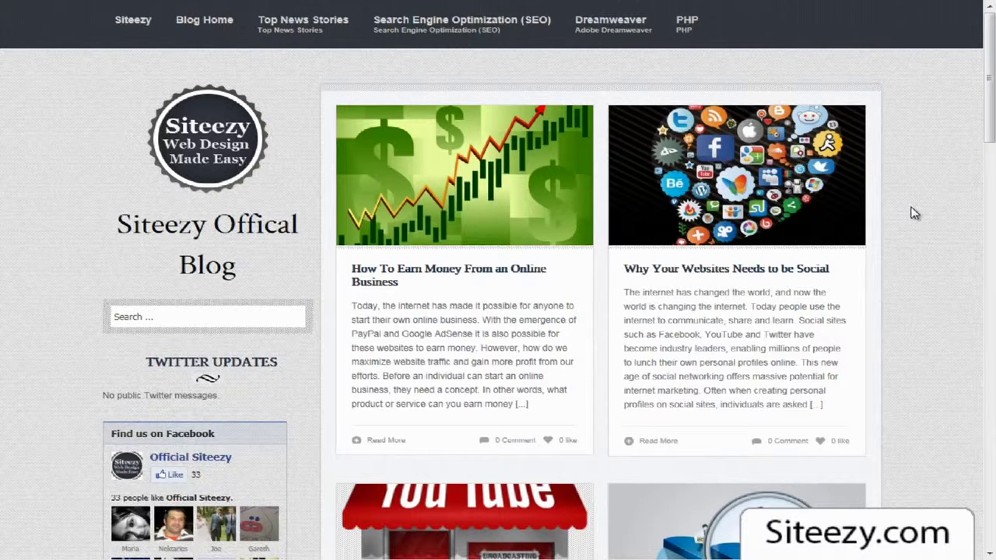
pyautogui.click(817, 17)
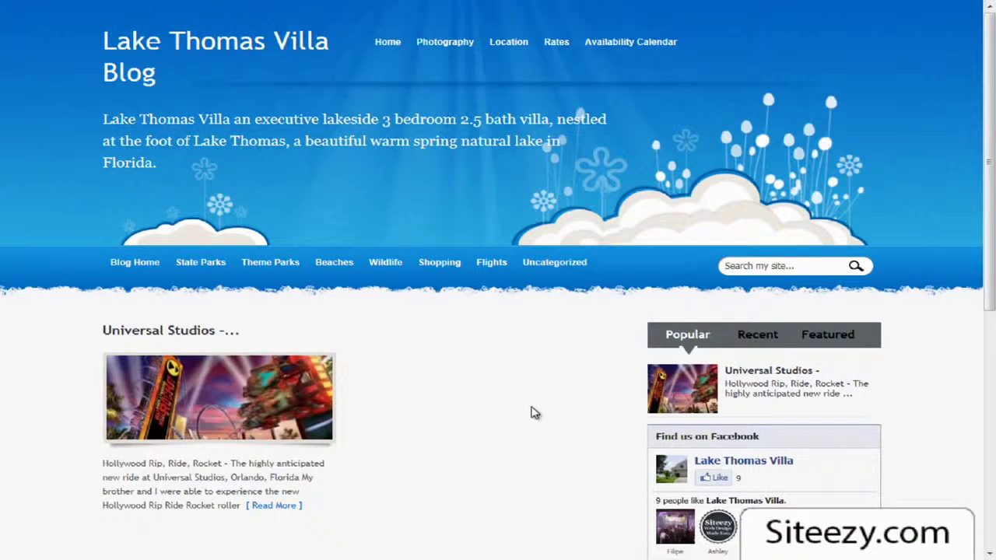
pyautogui.scroll(-5, 938, 424)
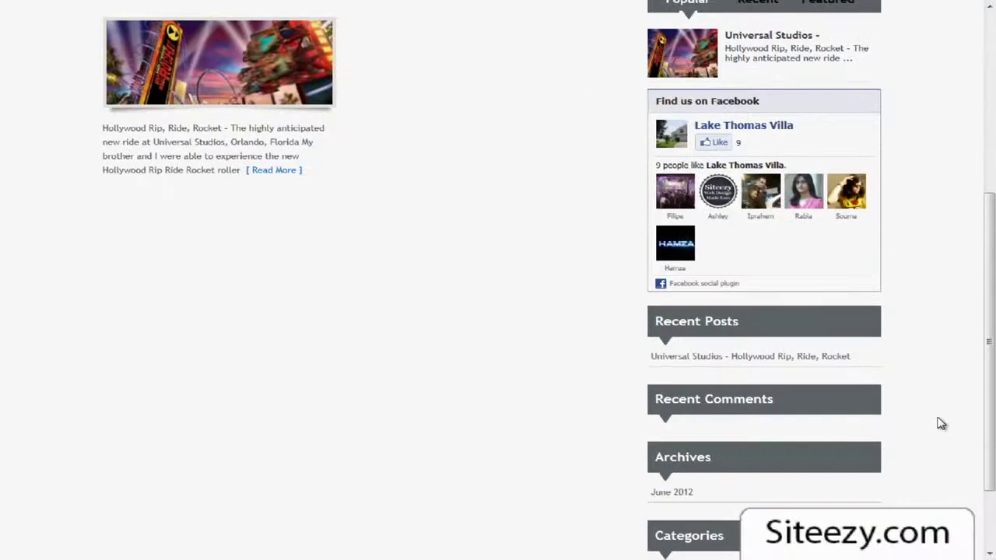
pyautogui.scroll(5, 937, 424)
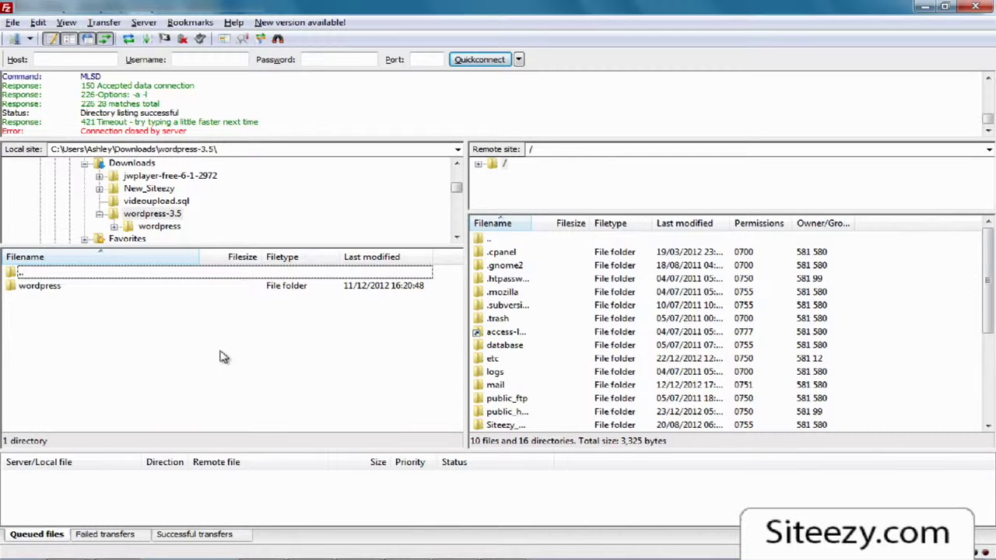
# Step: Open the local wordpress folder and bring the remote pane to /public_html/wordpress, holding only cgi-bin
pyautogui.doubleClick(39, 286)
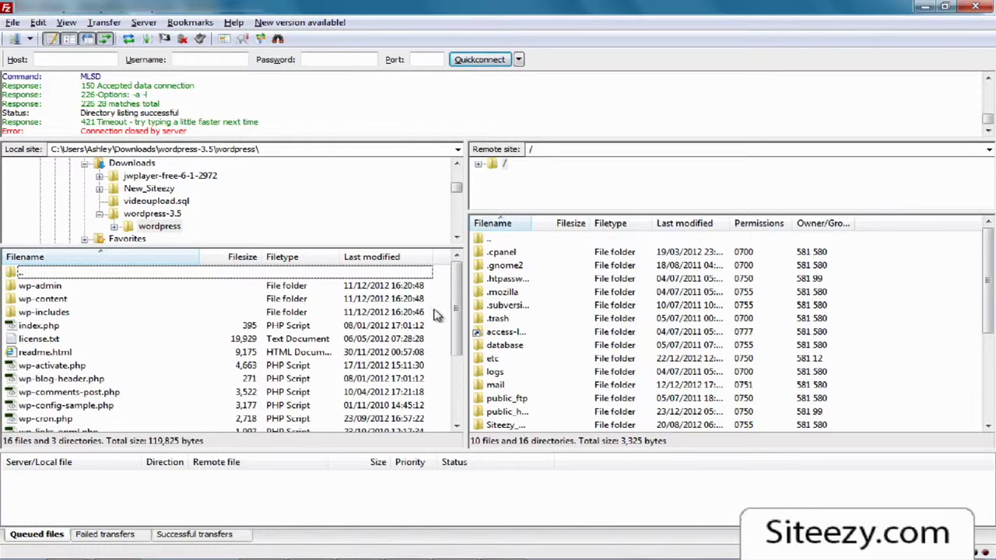
pyautogui.moveTo(453, 286)
pyautogui.mouseDown()
pyautogui.moveTo(457, 361)
pyautogui.moveTo(459, 268)
pyautogui.mouseUp()
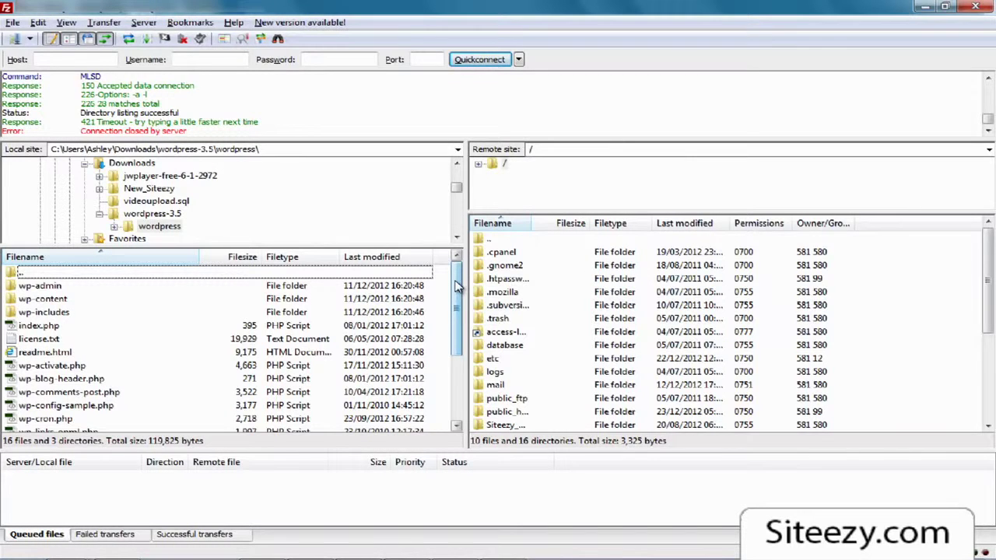
pyautogui.moveTo(457, 287)
pyautogui.mouseDown()
pyautogui.moveTo(459, 362)
pyautogui.moveTo(462, 279)
pyautogui.mouseUp()
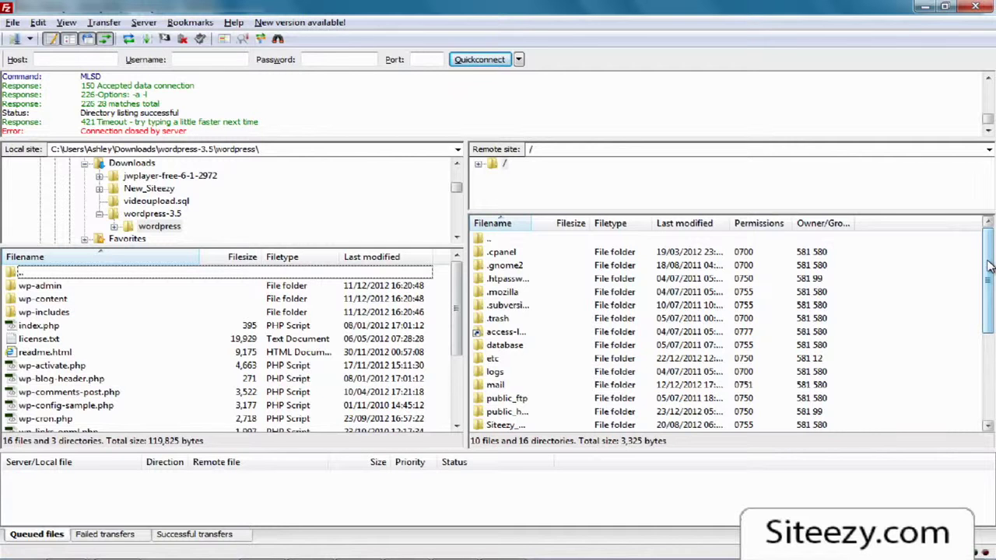
pyautogui.moveTo(988, 266); pyautogui.dragTo(988, 281)
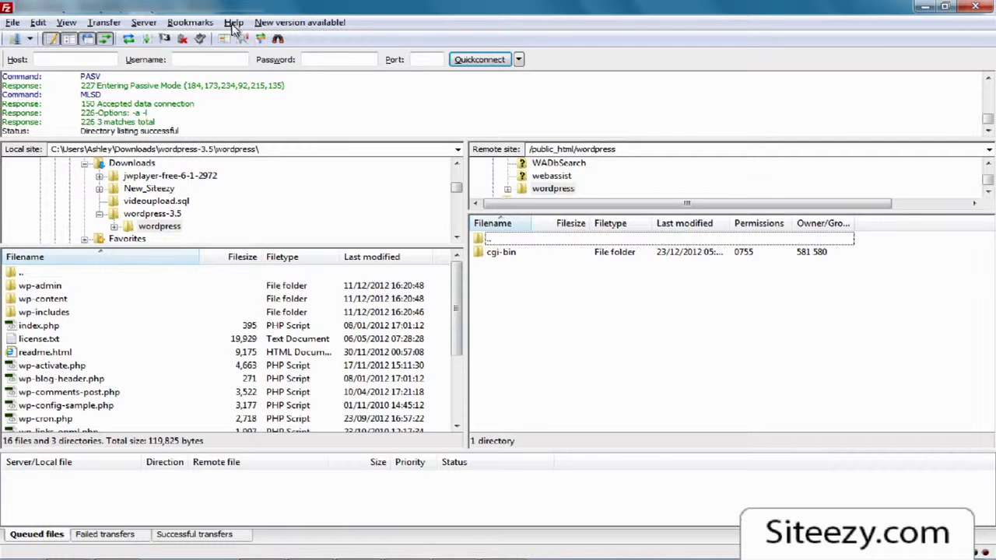
pyautogui.click(76, 60)
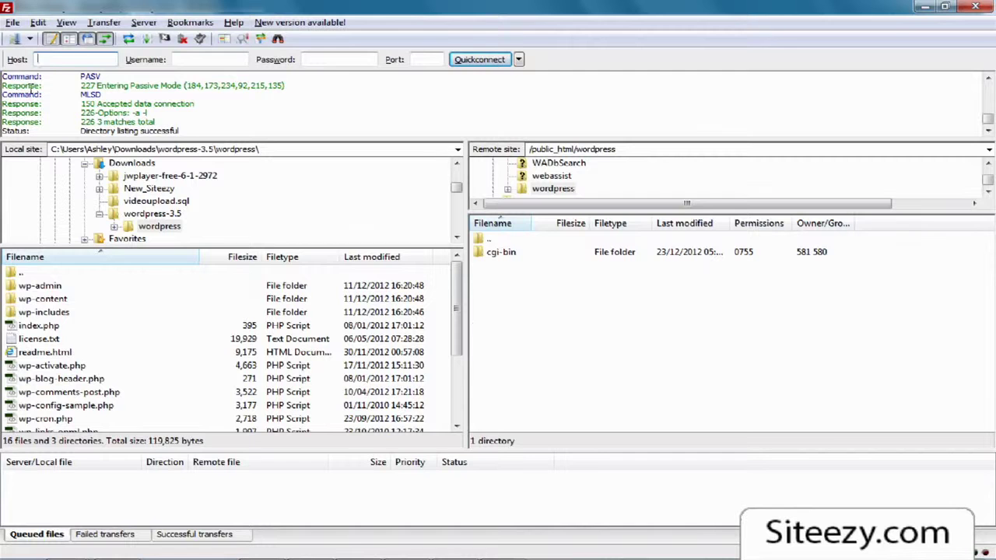
pyautogui.click(319, 59)
pyautogui.click(535, 290)
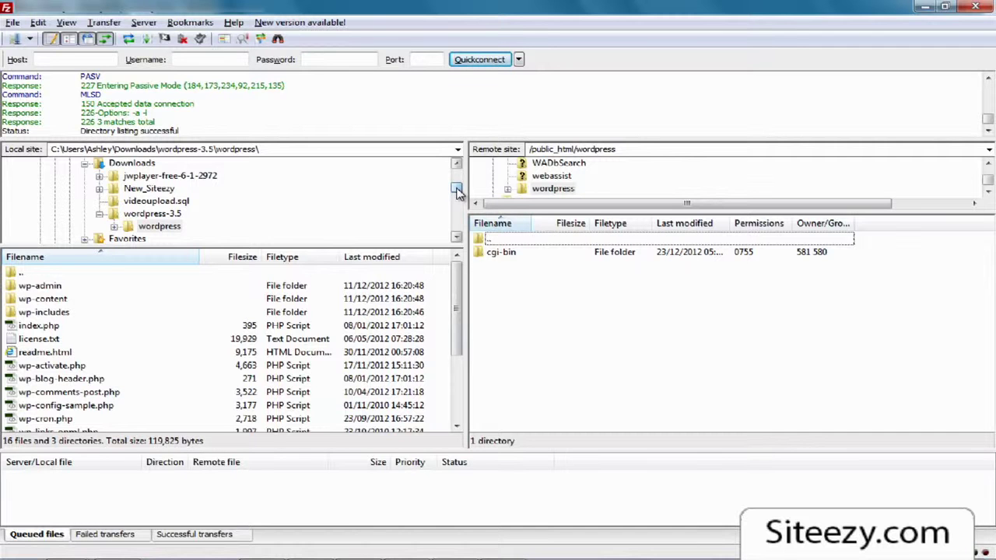
pyautogui.moveTo(457, 193); pyautogui.dragTo(456, 179)
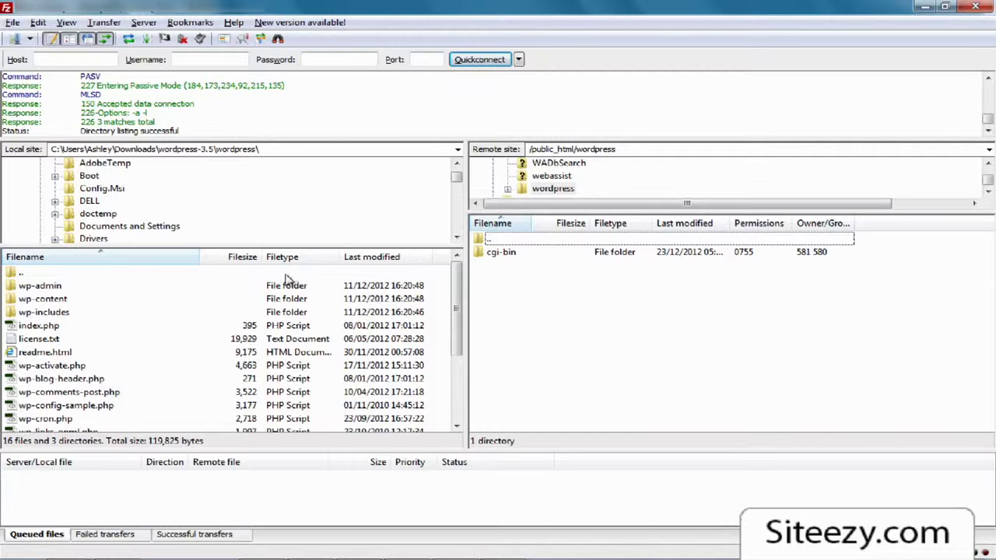
# Step: Select all 19 local WordPress items, 16 files and 3 folders, and bring up their action menu
pyautogui.click(206, 292)
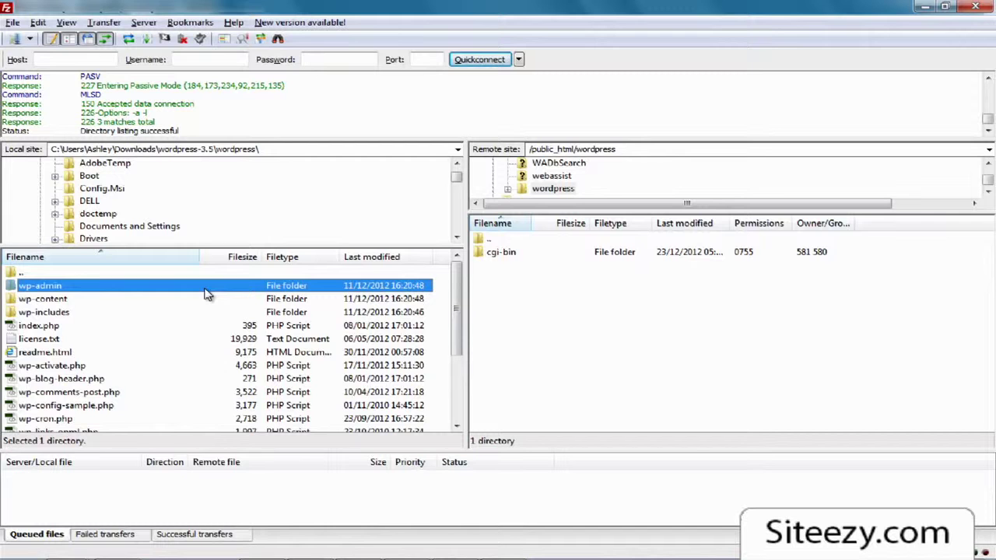
pyautogui.hotkey('ctrl', 'a')
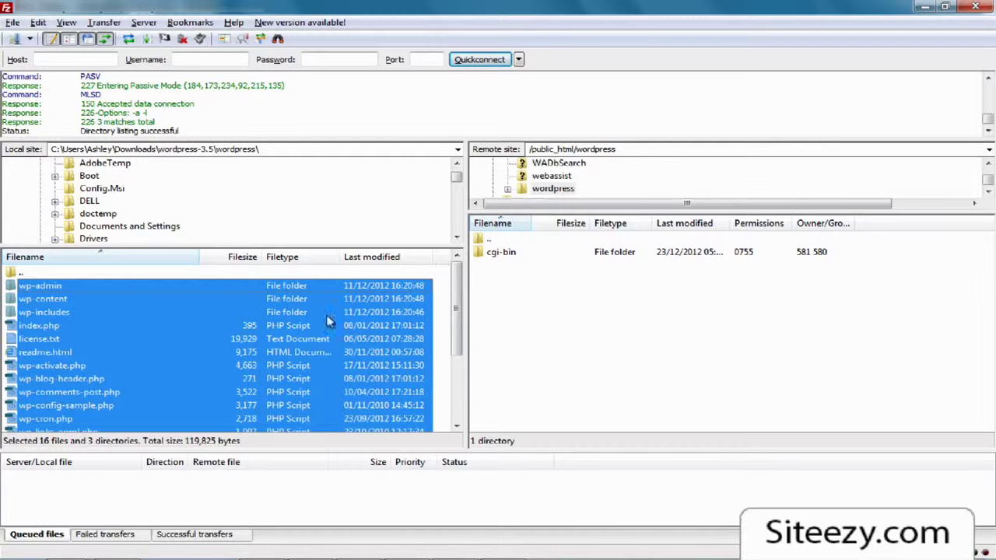
pyautogui.moveTo(457, 306)
pyautogui.mouseDown()
pyautogui.moveTo(460, 389)
pyautogui.moveTo(459, 289)
pyautogui.mouseUp()
pyautogui.rightClick(335, 306)
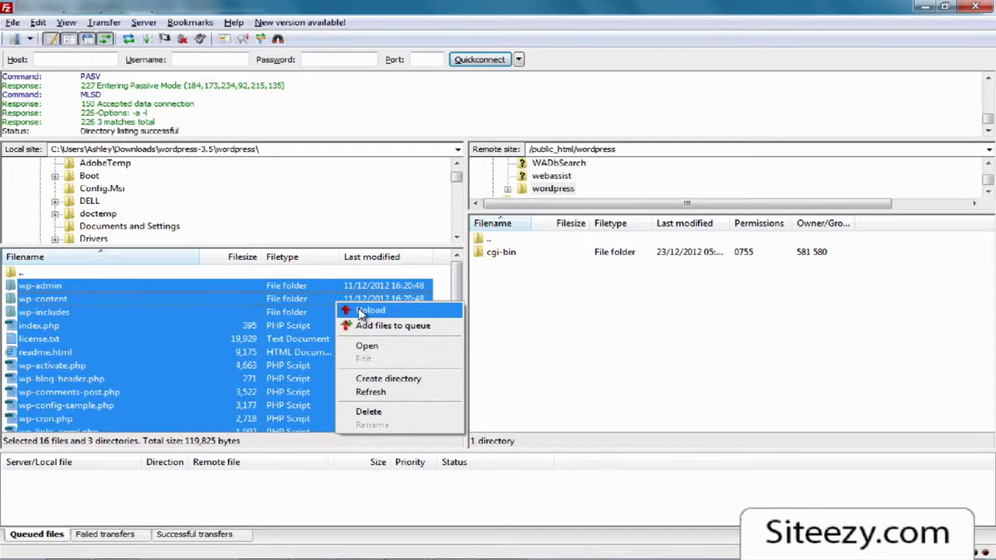
# Step: Upload the selected WordPress files to /public_html/wordpress, checking the successful and queued transfer lists
pyautogui.click(358, 310)
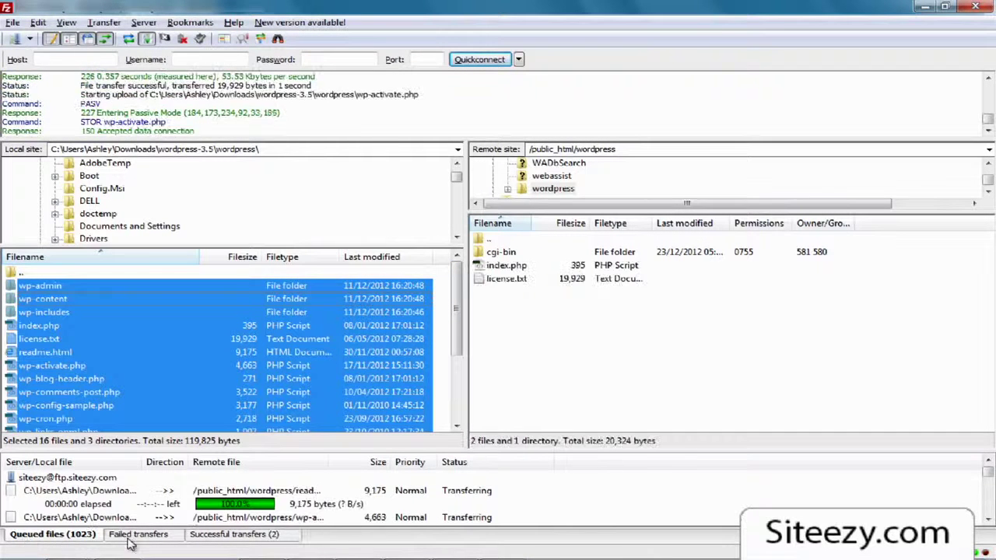
pyautogui.click(219, 540)
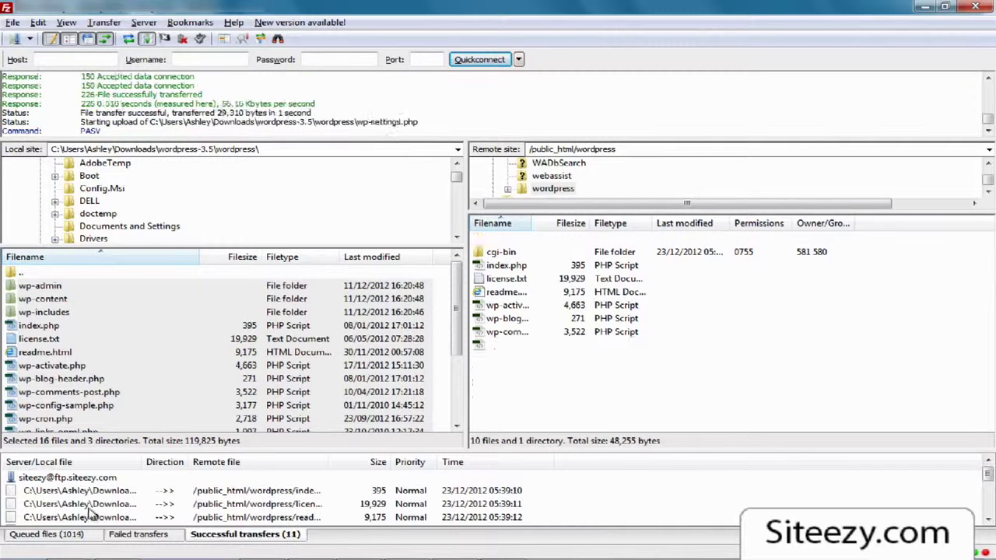
pyautogui.click(69, 533)
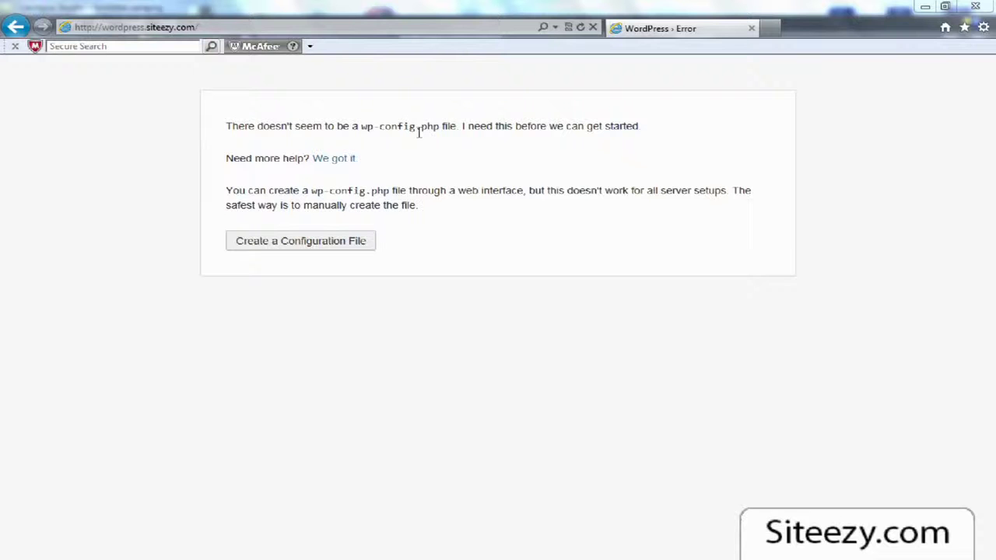
# Step: Start creating wp-config.php, show the page full screen, and continue past the database requirements
pyautogui.click(295, 251)
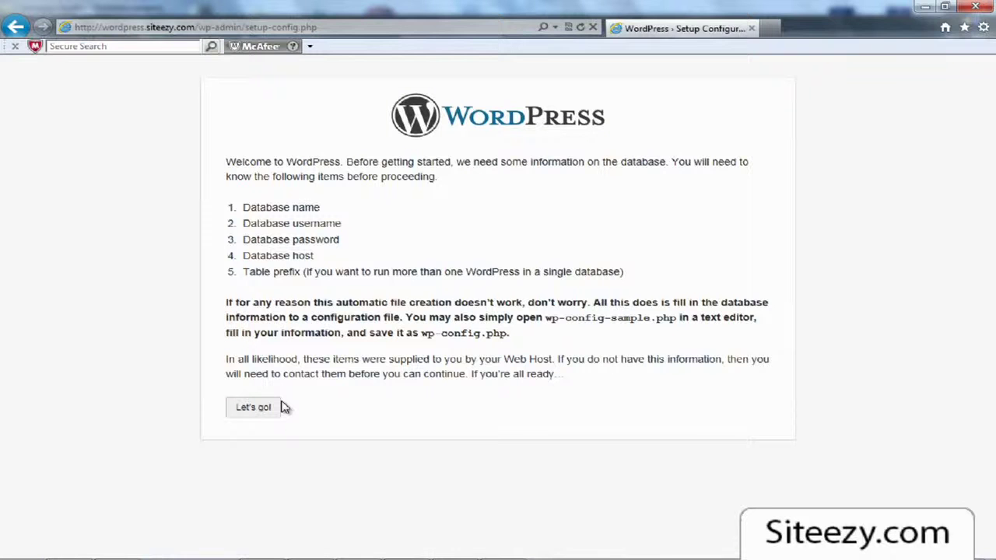
pyautogui.press('F11')
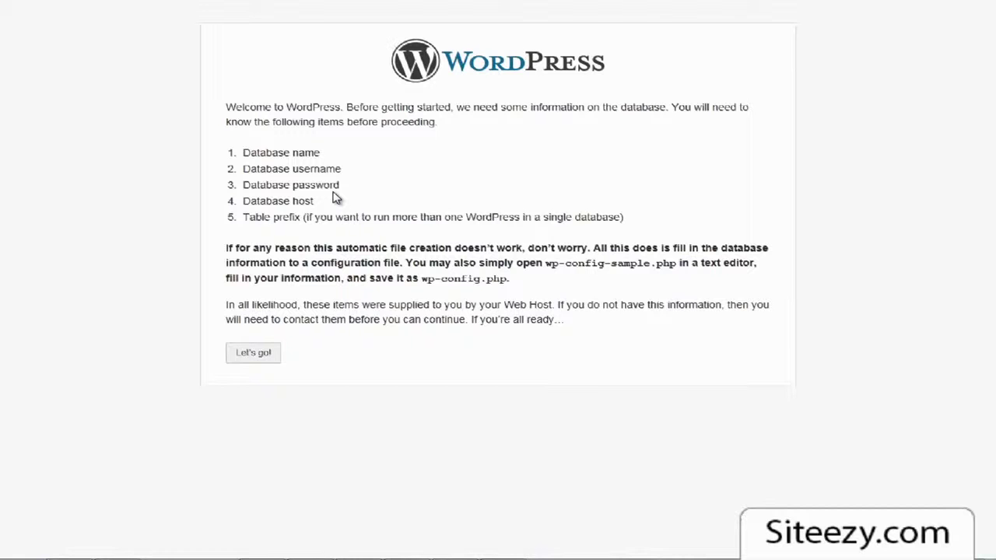
pyautogui.click(246, 356)
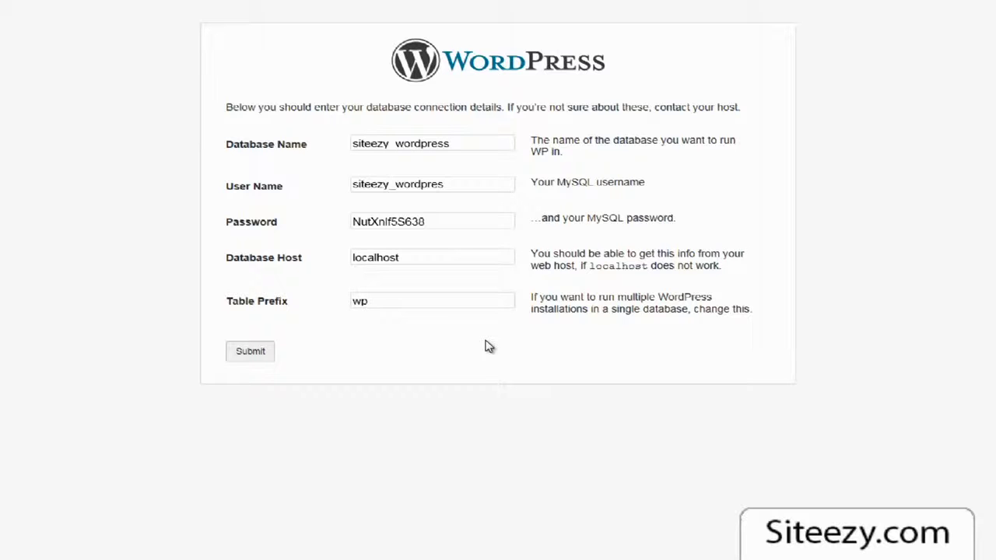
# Step: Replace the default wp_ table prefix with lowercase blog
pyautogui.moveTo(400, 301); pyautogui.dragTo(316, 311)
pyautogui.write('YourSite')
pyautogui.doubleClick(366, 306)
pyautogui.write('Blog_')
pyautogui.press('Home')
pyautogui.press('Delete')
pyautogui.write('b')
pyautogui.moveTo(392, 304); pyautogui.dragTo(324, 311)
pyautogui.click(330, 335)
# Step: Submit the database details, run the install, and enter the site title 'Your Blog'
pyautogui.click(245, 356)
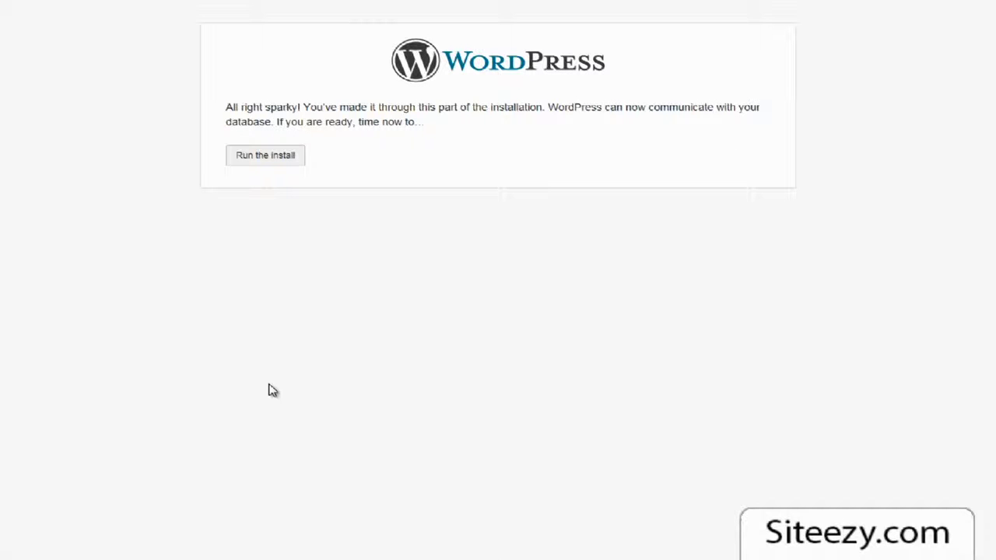
pyautogui.click(266, 159)
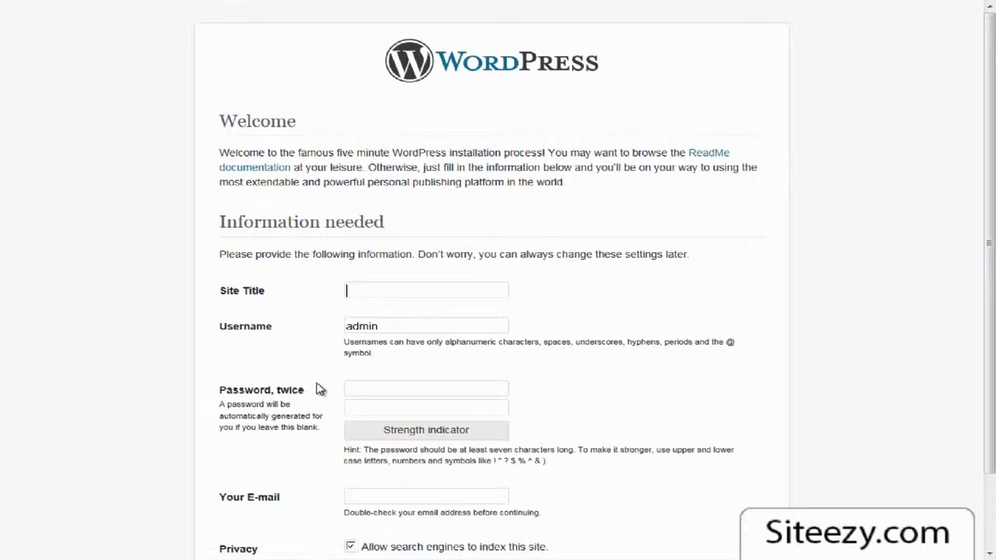
pyautogui.scroll(-3, 319, 389)
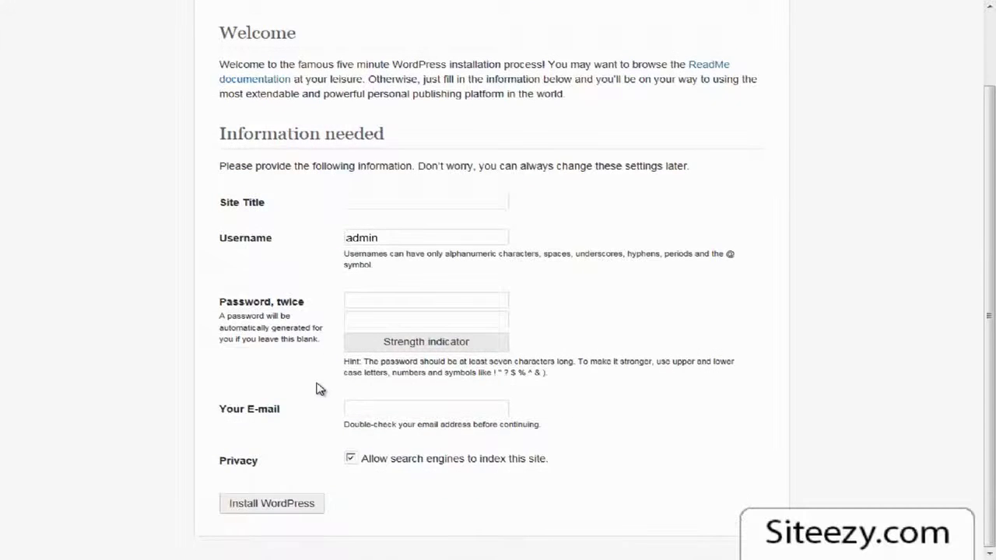
pyautogui.scroll(3, 319, 389)
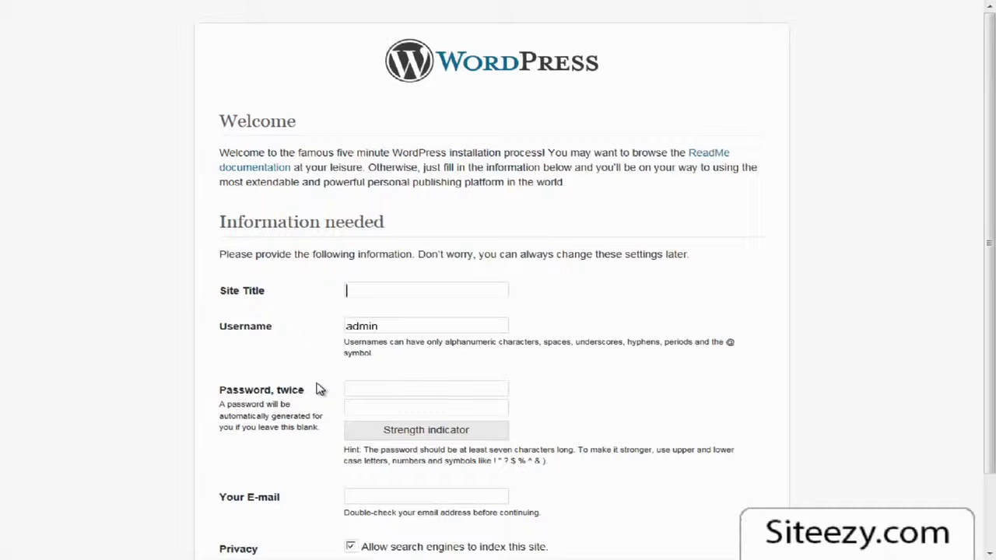
pyautogui.write('Your Blo')
pyautogui.press('BackSpace')
pyautogui.write('log')
# Step: Fill in the admin username, password and administrator e-mail, install WordPress, and go to log in
pyautogui.doubleClick(377, 326)
pyautogui.click(400, 386)
pyautogui.write('••••')
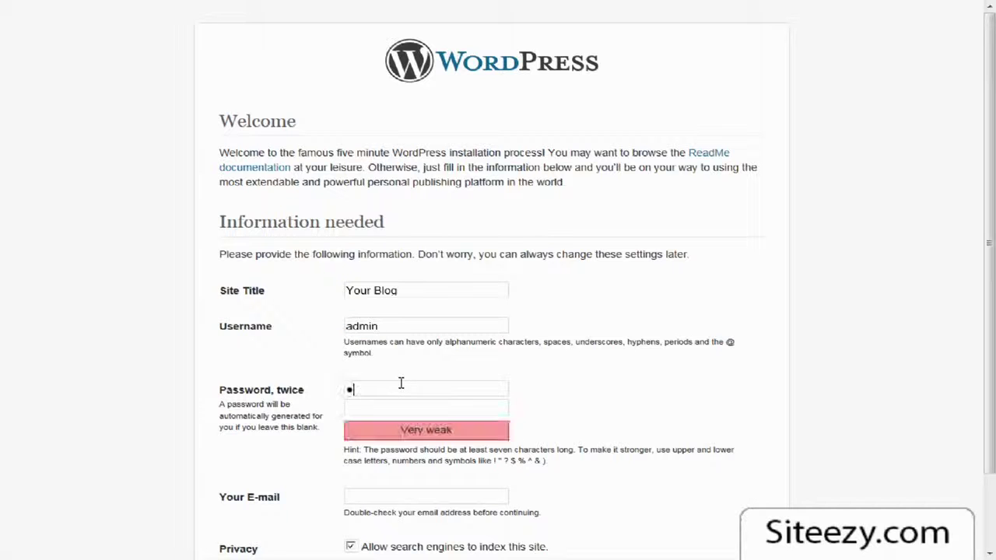
pyautogui.write('•••••')
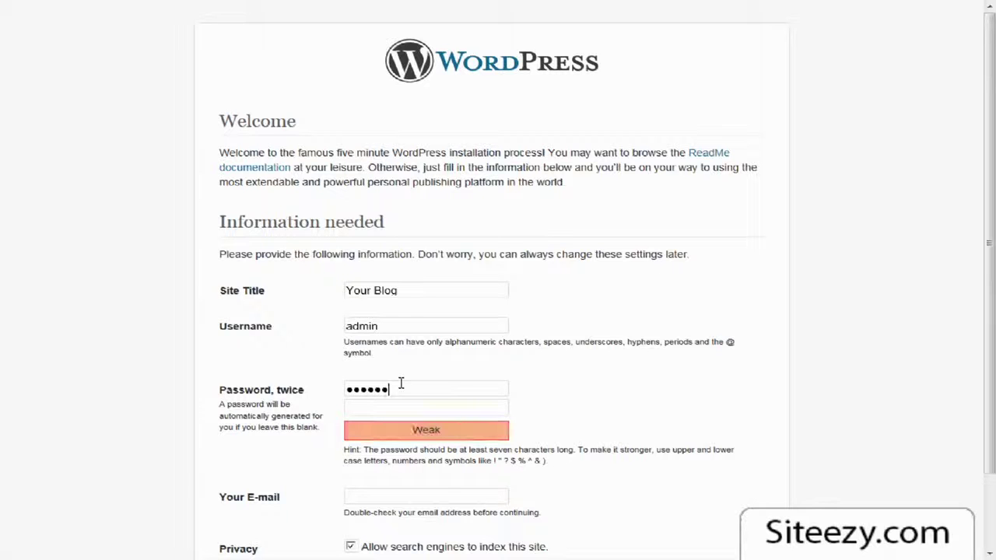
pyautogui.press('Tab')
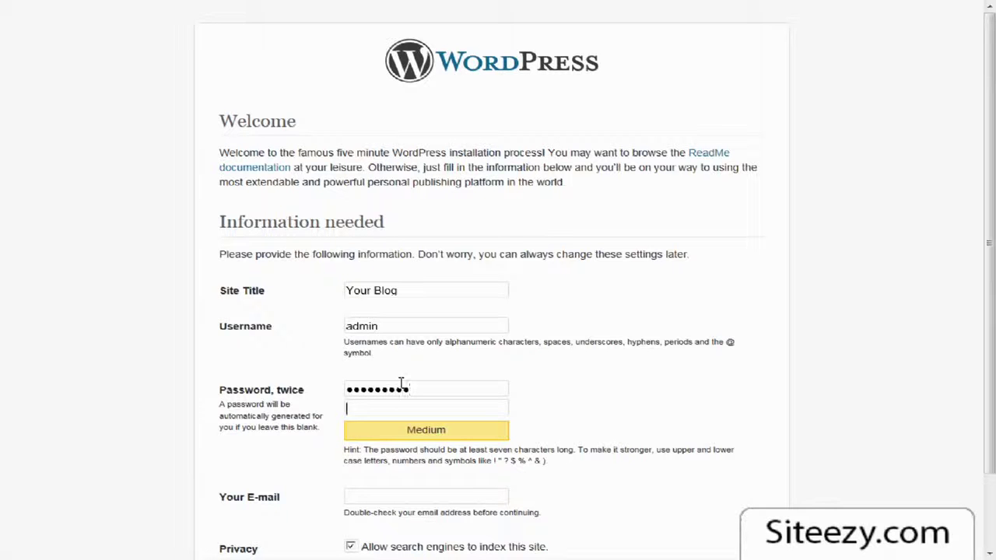
pyautogui.write('•••••••••')
pyautogui.scroll(-2, 402, 381)
pyautogui.click(383, 403)
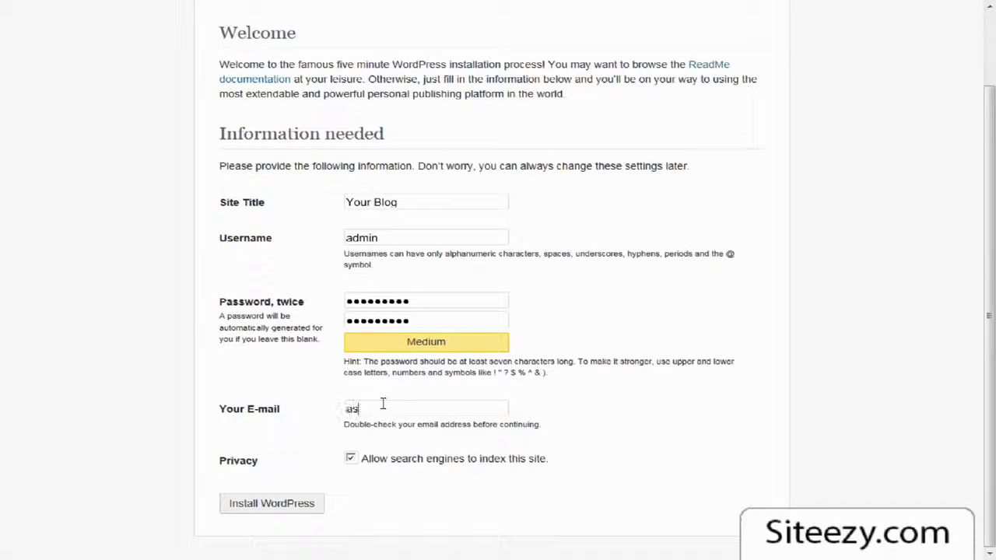
pyautogui.click(269, 509)
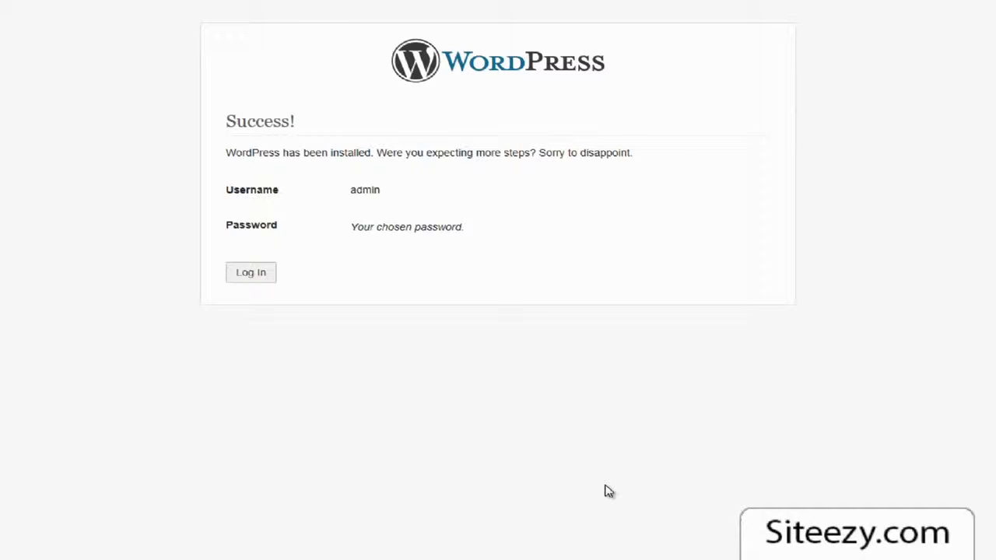
pyautogui.click(251, 274)
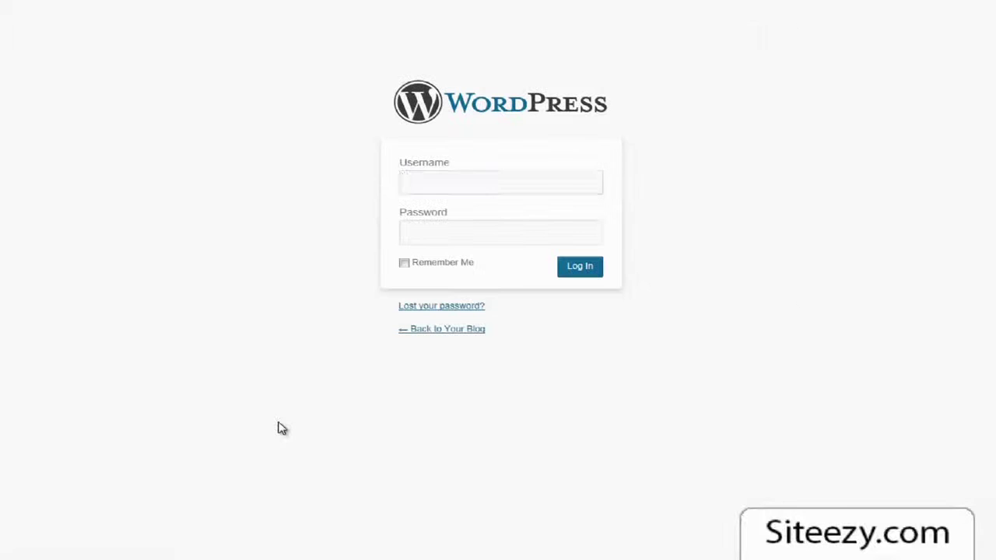
# Step: Log in with username admin and the account password
pyautogui.write('admin')
pyautogui.press('Tab')
pyautogui.write('password1')
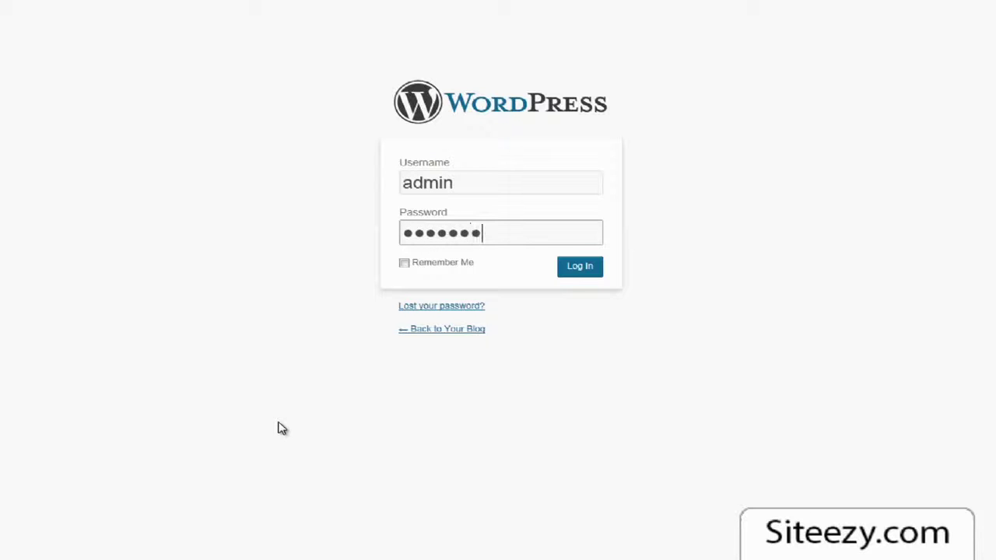
pyautogui.click(585, 274)
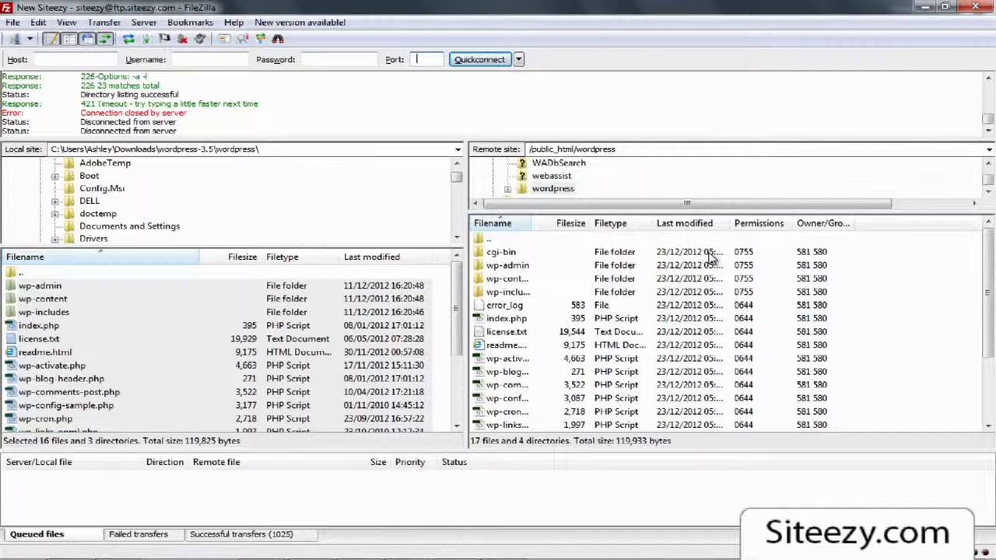
# Step: Open the server's wp-admin folder and select install.php
pyautogui.click(508, 266)
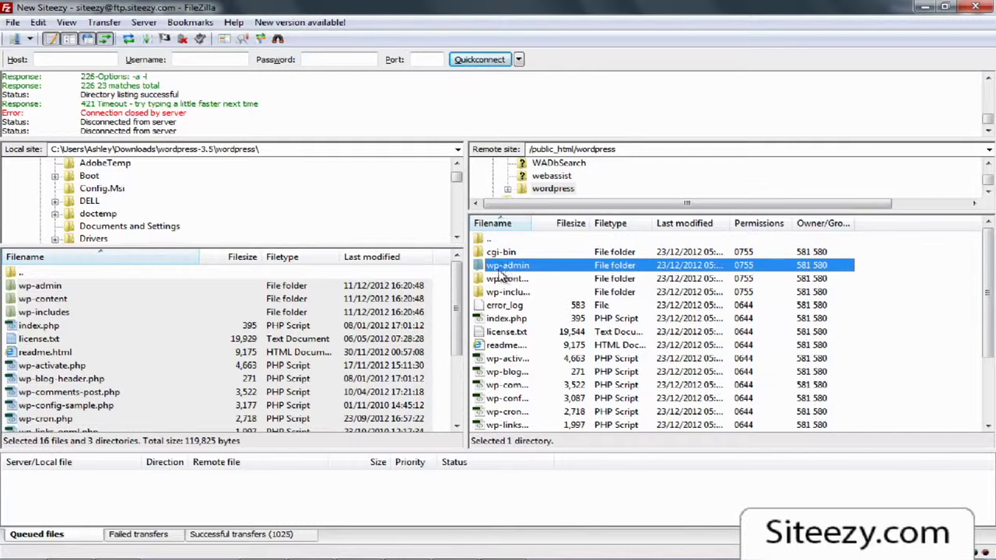
pyautogui.doubleClick(521, 265)
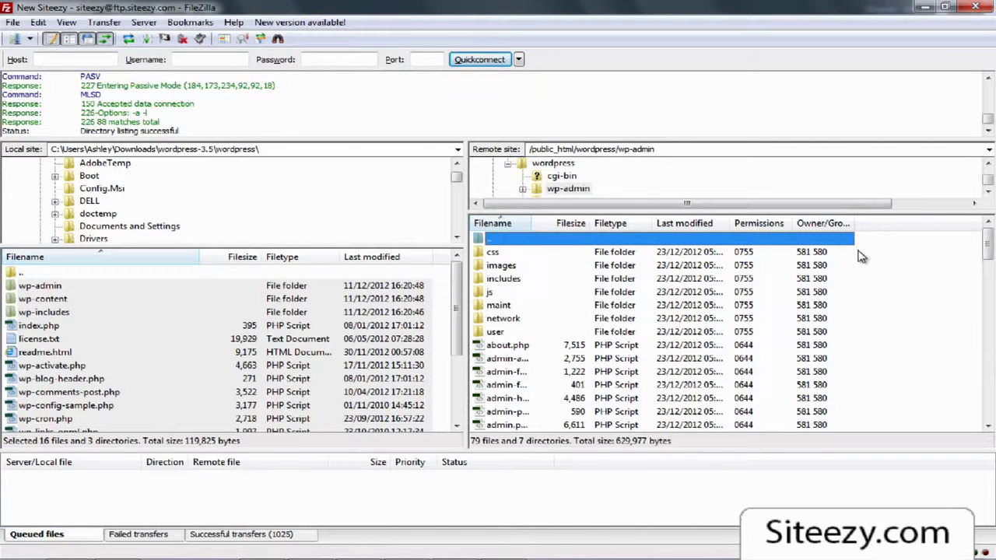
pyautogui.click(576, 325)
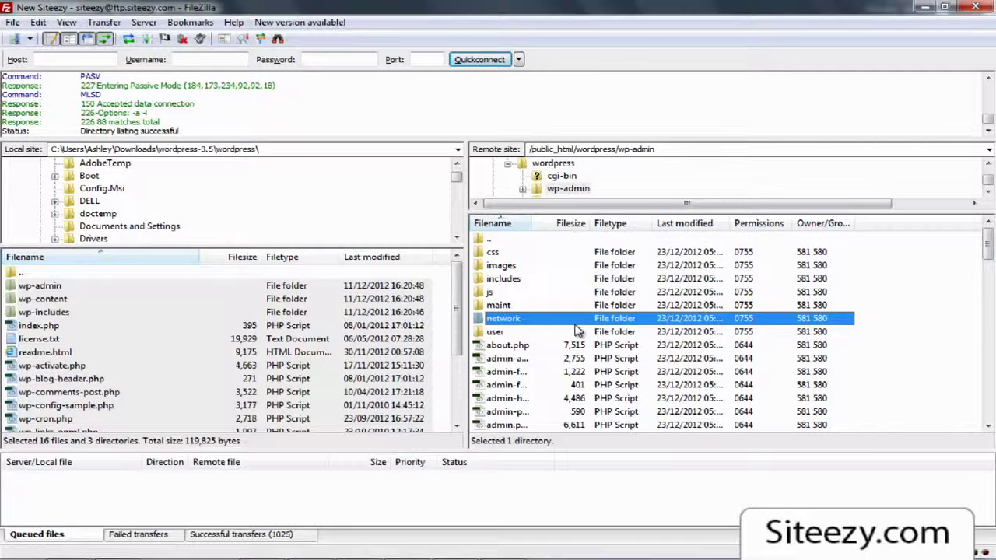
pyautogui.press('i')
pyautogui.scroll(-3, 575, 333)
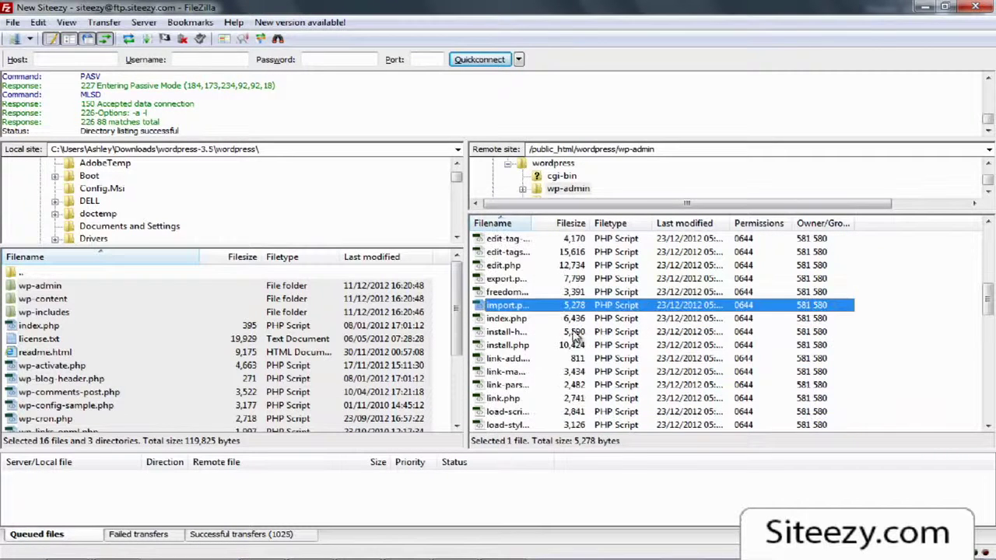
pyautogui.click(509, 346)
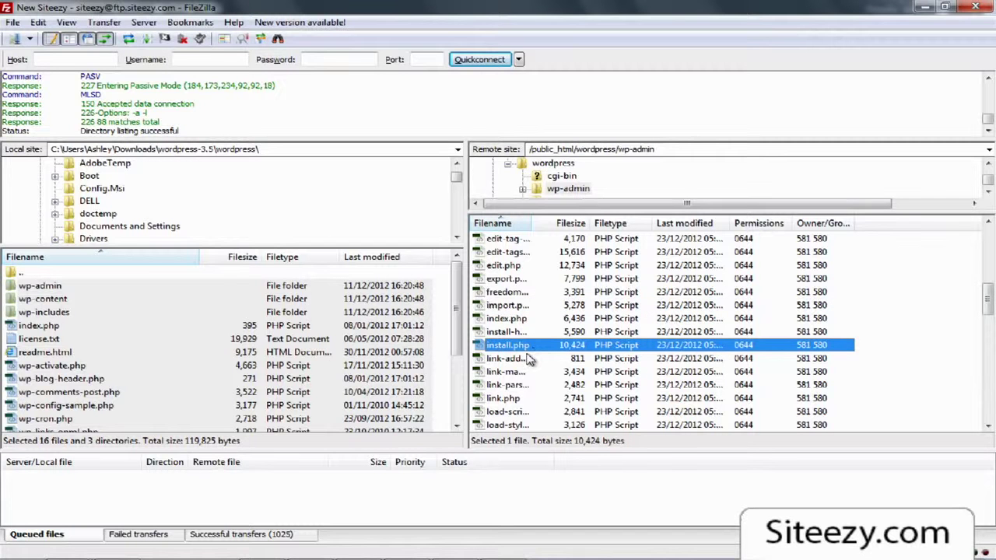
# Step: Delete install.php from the server, confirm, and return to the wordpress folder
pyautogui.press('Delete')
pyautogui.press('Return')
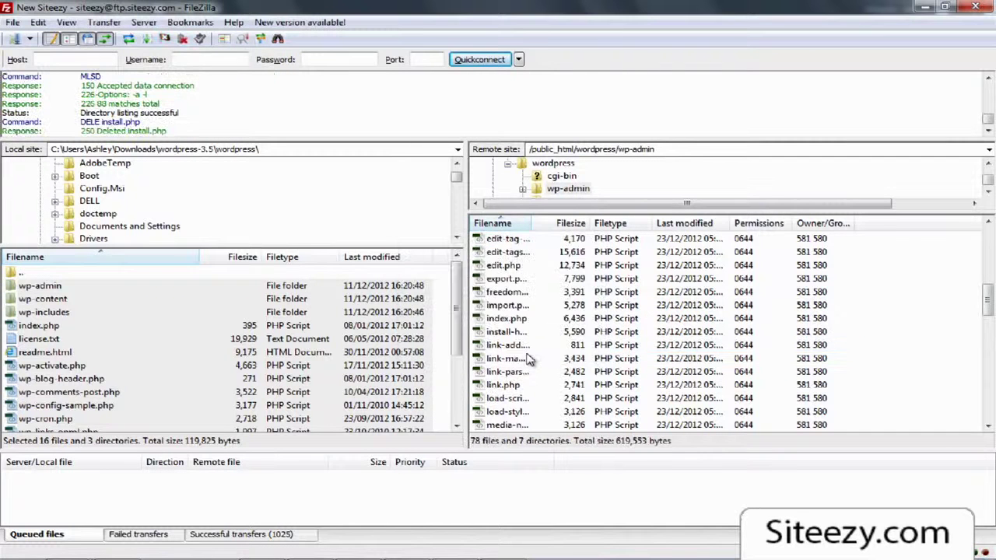
pyautogui.scroll(8, 537, 350)
pyautogui.click(502, 241)
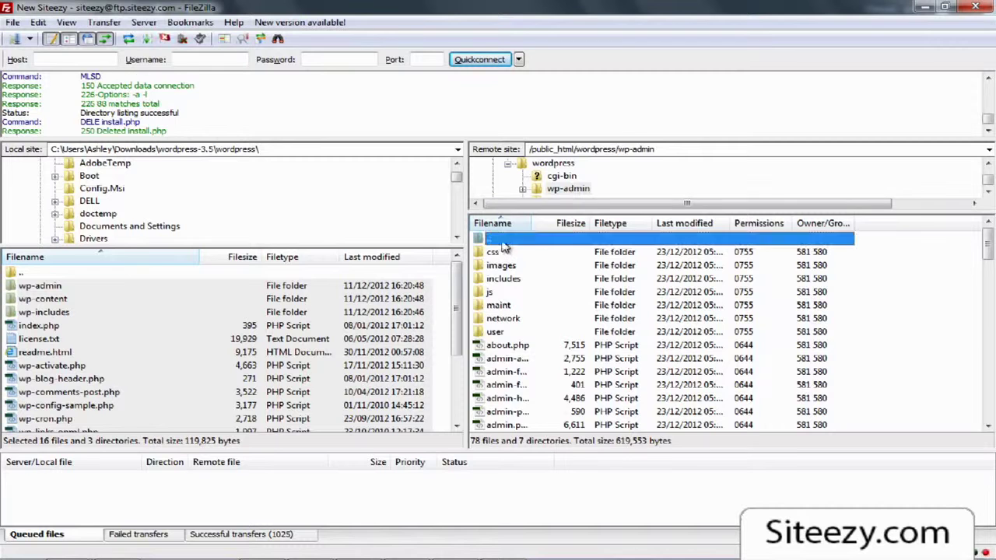
pyautogui.doubleClick(502, 242)
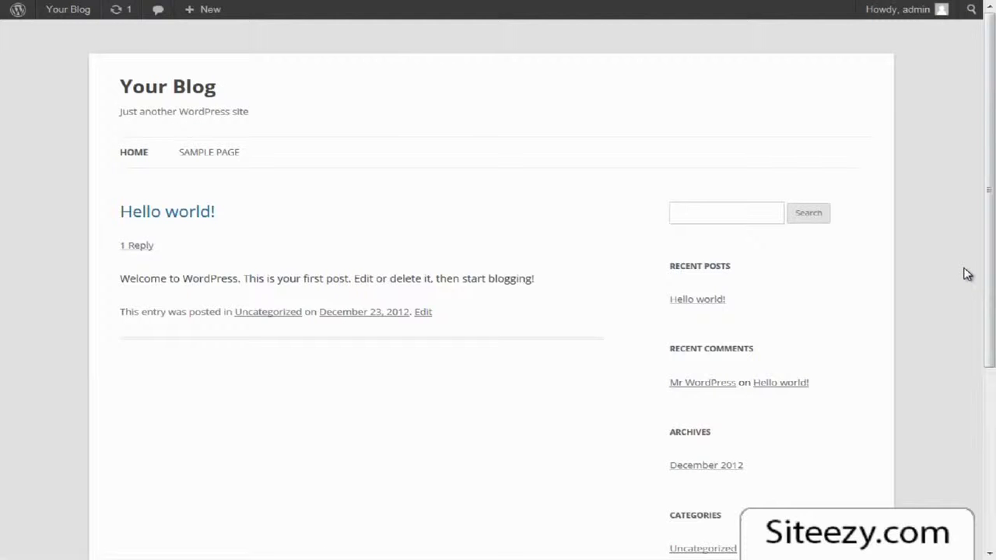
# Step: Scroll the Your Blog front page to see the Hello world! post and sidebar widgets
pyautogui.moveTo(988, 87)
pyautogui.mouseDown()
pyautogui.moveTo(988, 275)
pyautogui.moveTo(992, 76)
pyautogui.mouseUp()
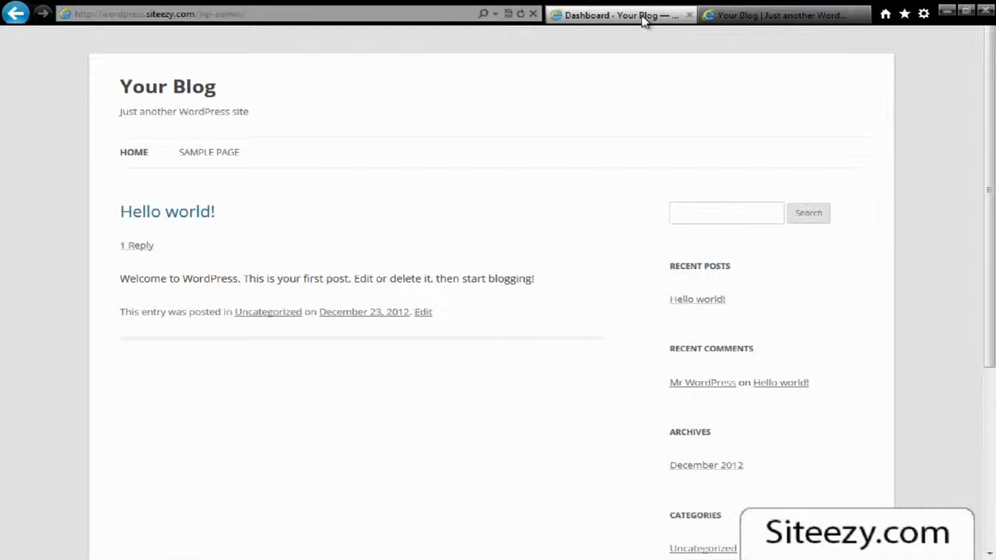
# Step: Switch to the Dashboard and look over its welcome panel, overview boxes and admin menu
pyautogui.click(645, 19)
pyautogui.scroll(-4, 840, 372)
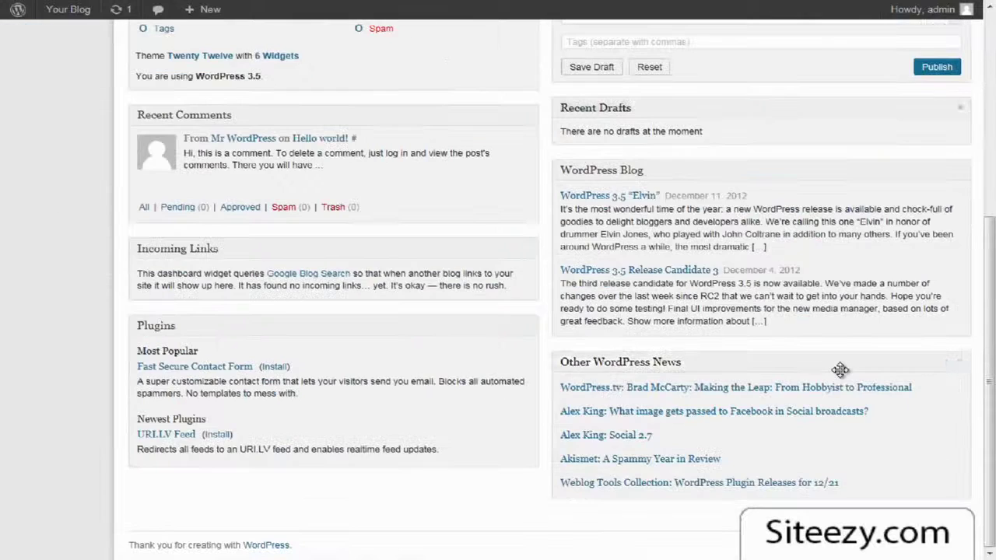
pyautogui.scroll(4, 840, 371)
pyautogui.scroll(1, 842, 376)
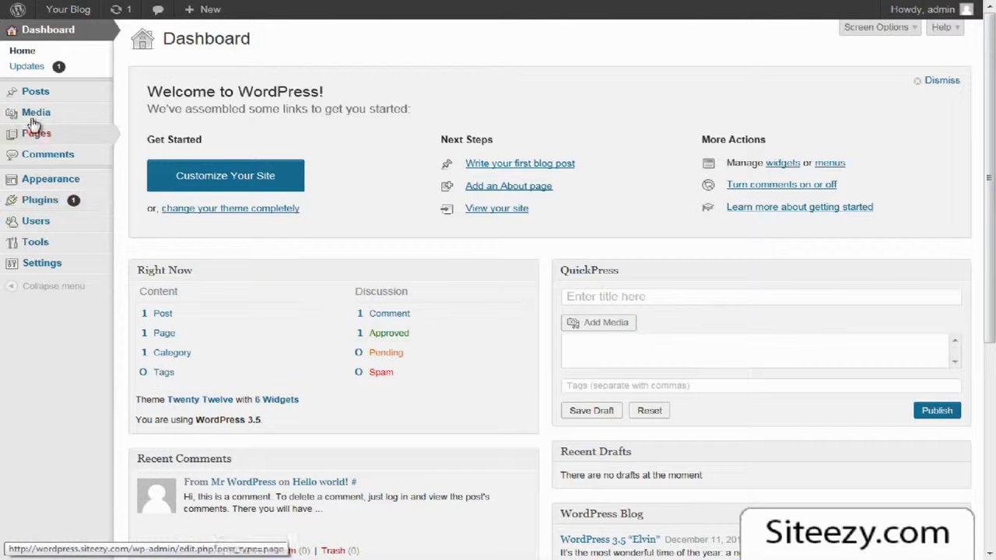
pyautogui.moveTo(31, 113)
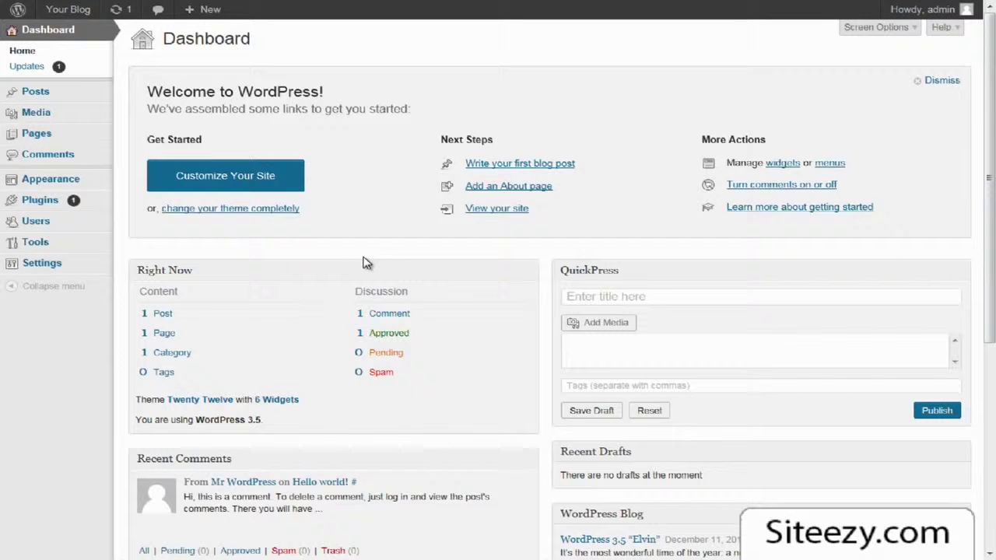
pyautogui.scroll(-1, 363, 253)
pyautogui.scroll(1, 366, 259)
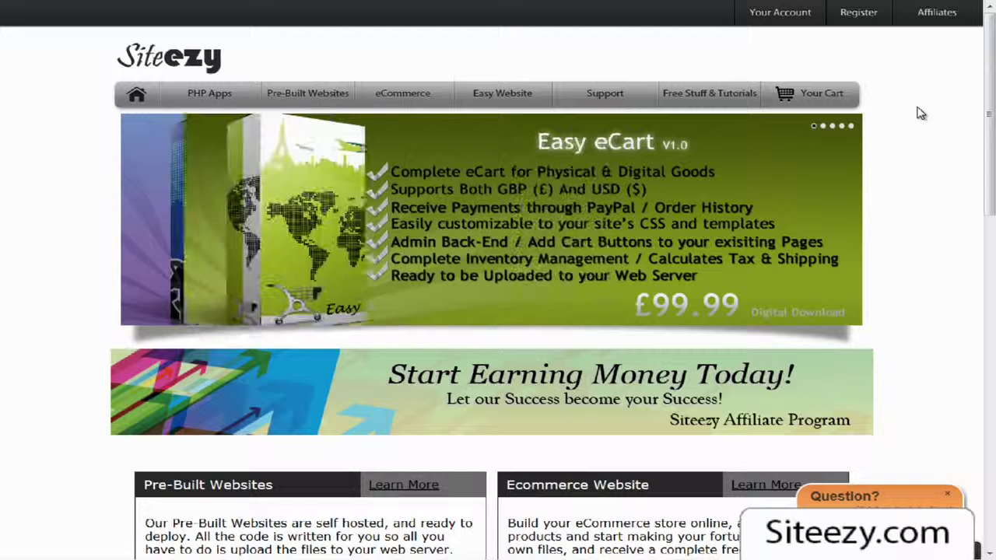
# Step: Open the 'Start Earning Money Today!' affiliate page, then return to the Siteezy homepage tab
pyautogui.click(842, 408)
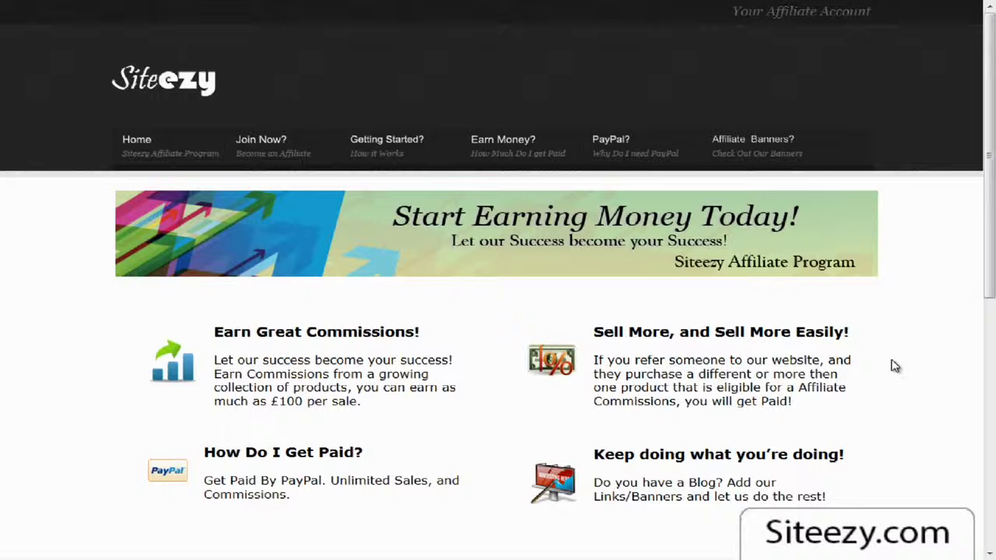
pyautogui.moveTo(17, 3)
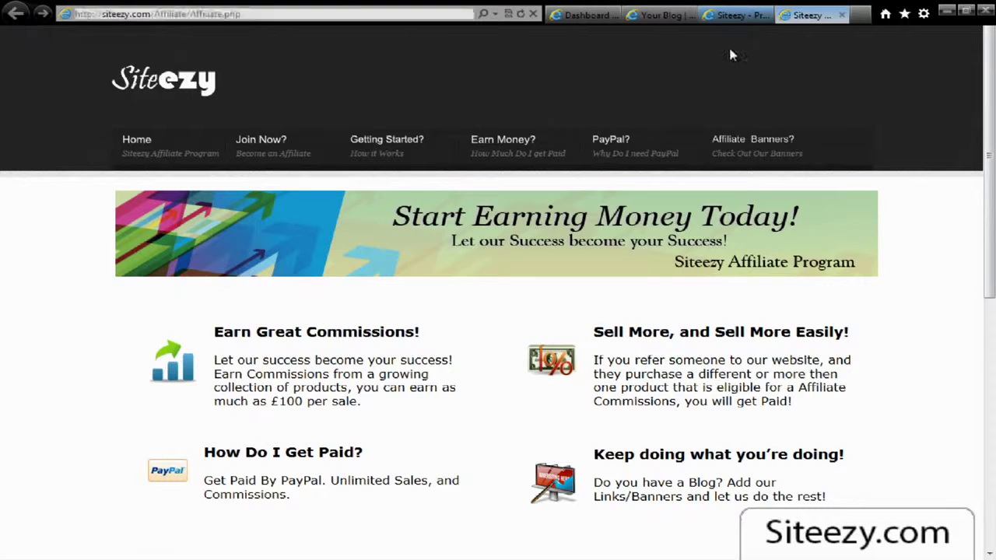
pyautogui.click(707, 17)
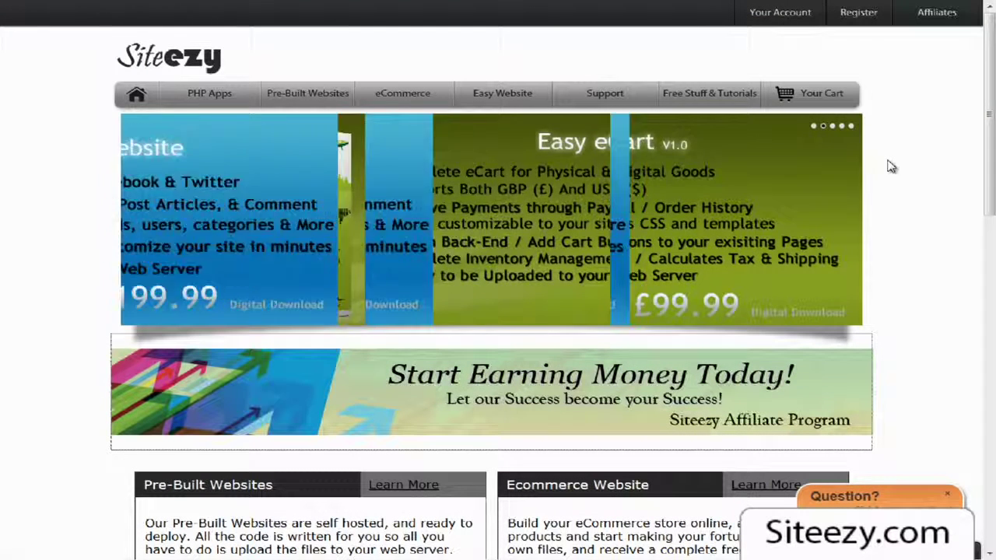